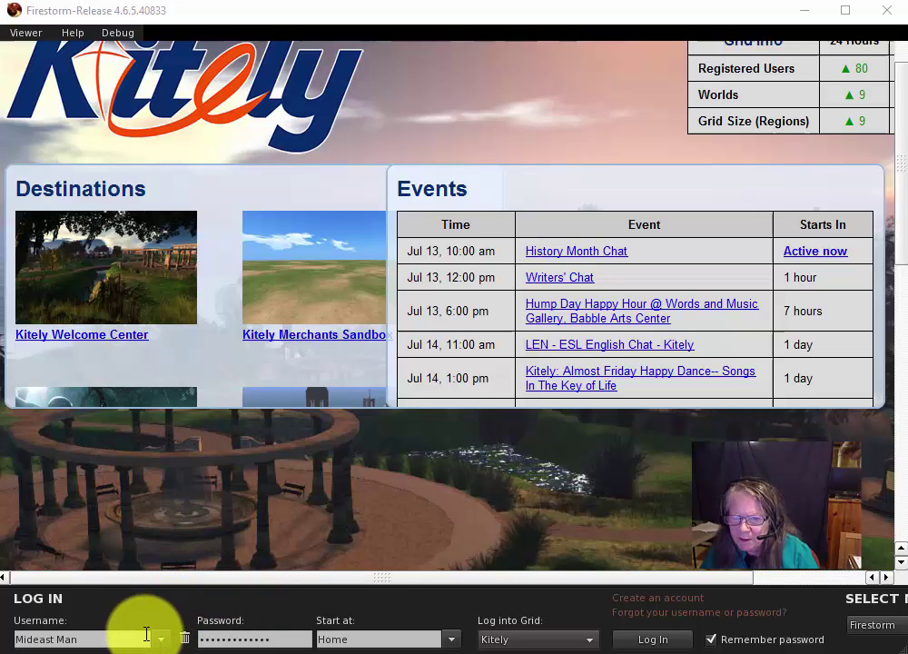
Step: Log in to the Kitely grid with the saved account credentials, starting at Home
left_click(101, 638)
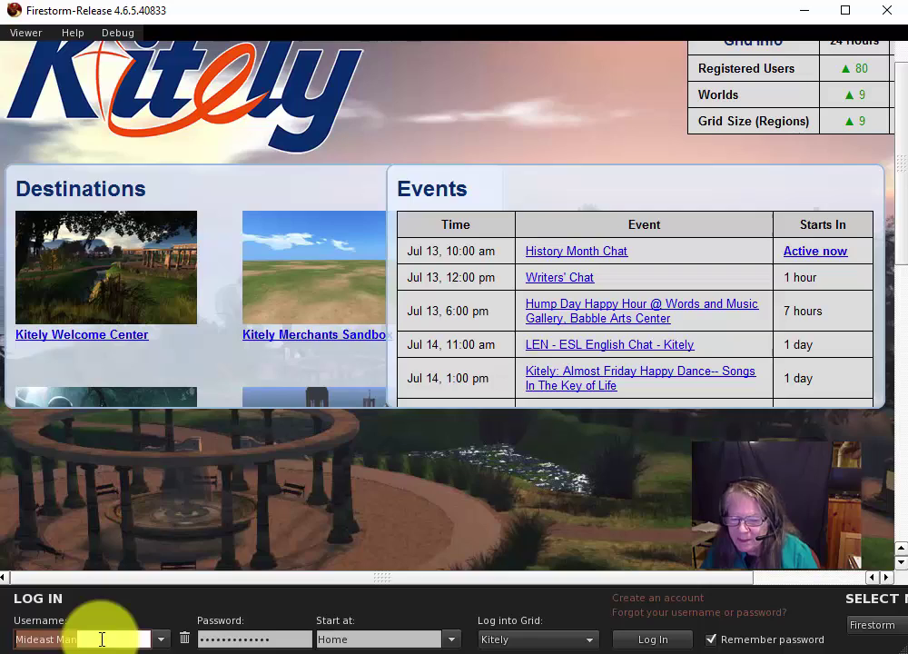
left_click(244, 638)
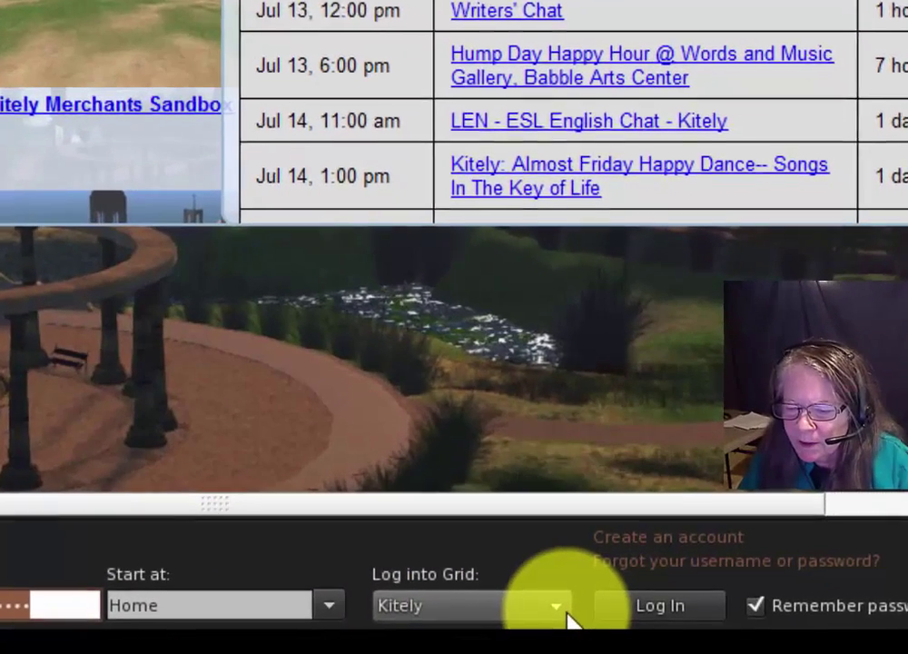
left_click(590, 639)
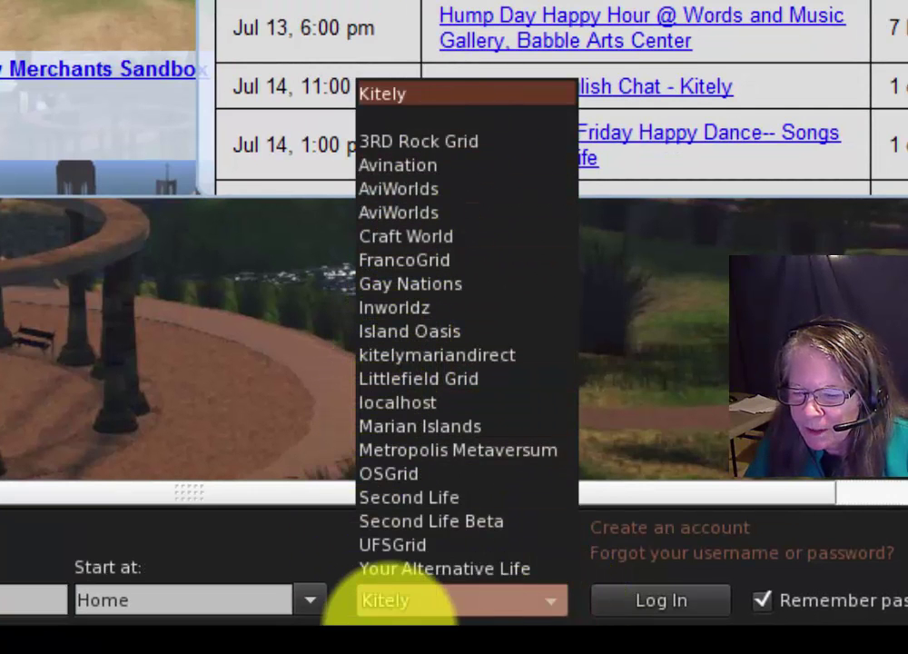
left_click(397, 603)
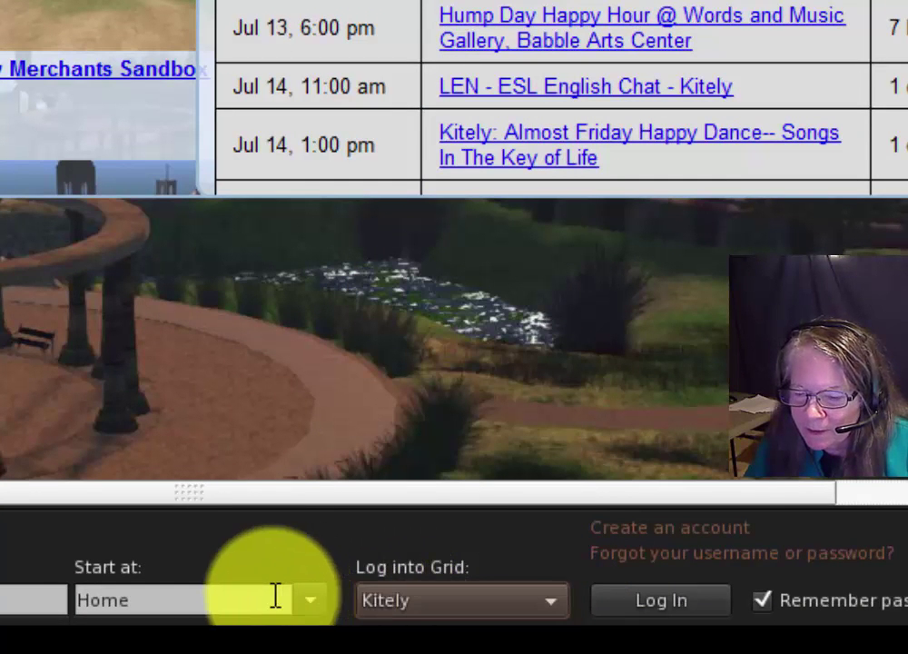
left_click(629, 607)
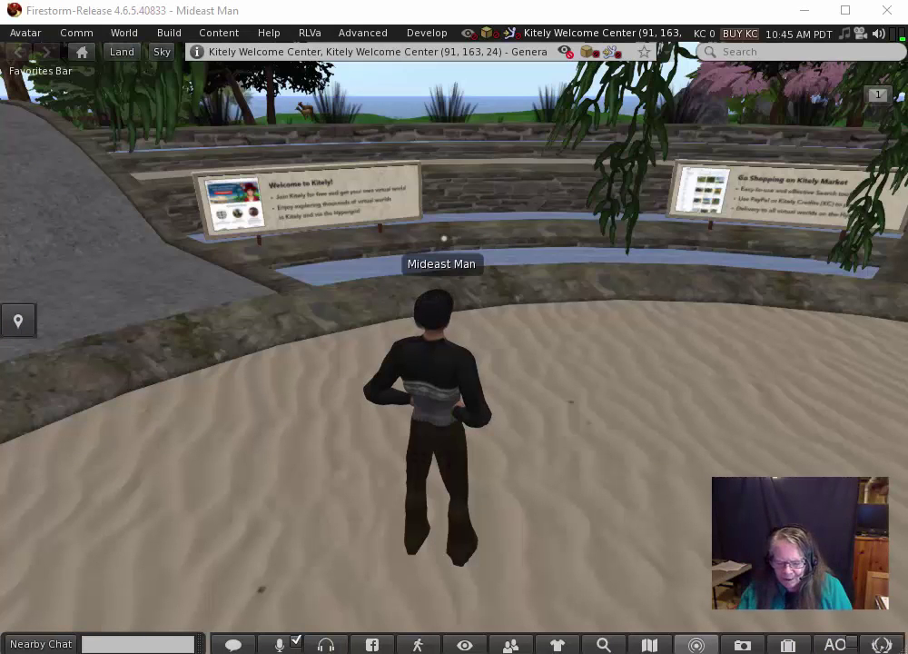
Step: Focus the camera on the avatar, orbit around to its front, and zoom in and out
left_click(453, 355, "alt")
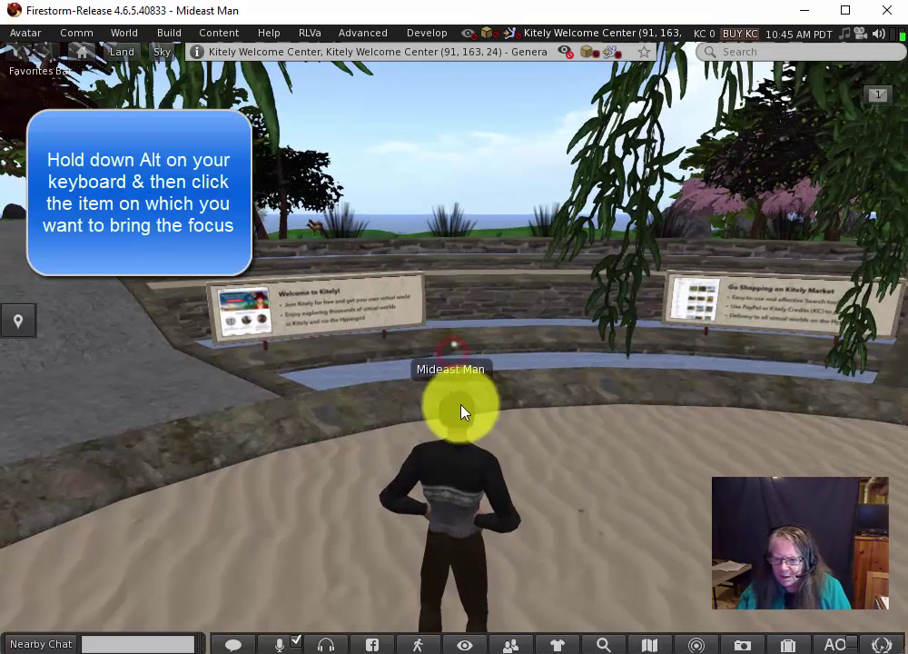
left_click_drag(460, 440, 454, 350)
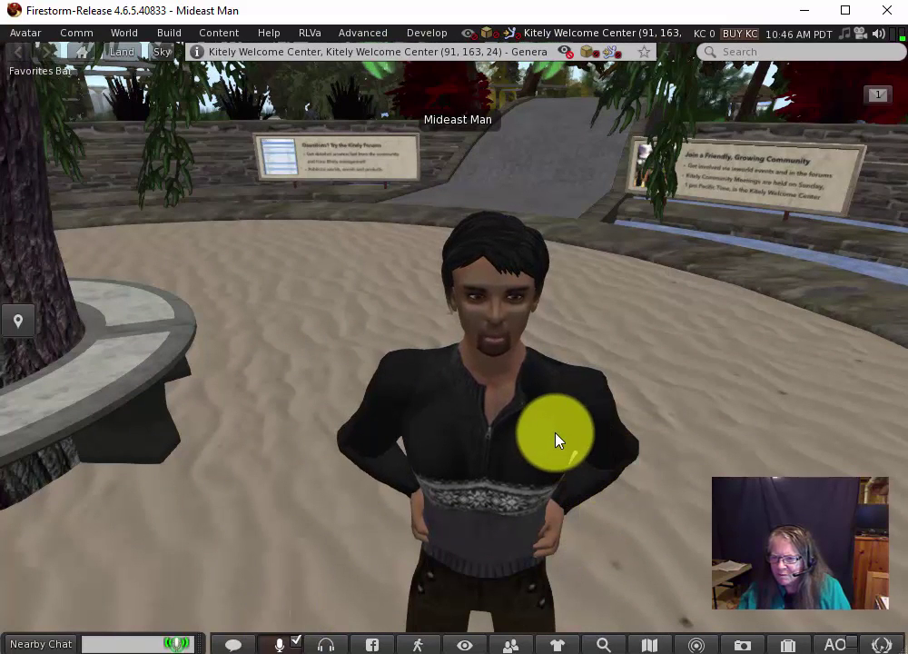
scroll(556, 440, "up", 2)
scroll(555, 440, "down", 2)
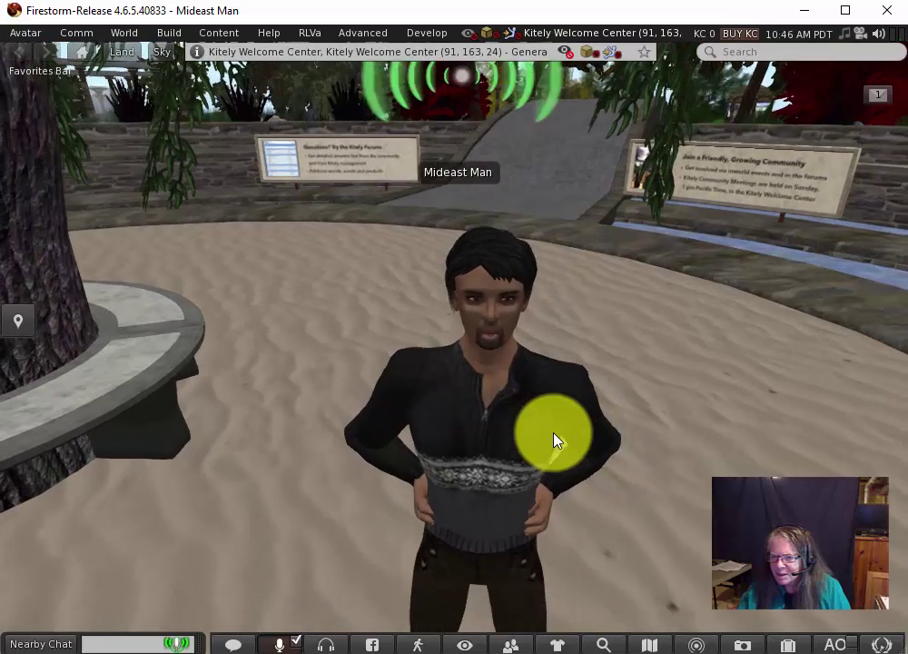
scroll(556, 439, "down", 1)
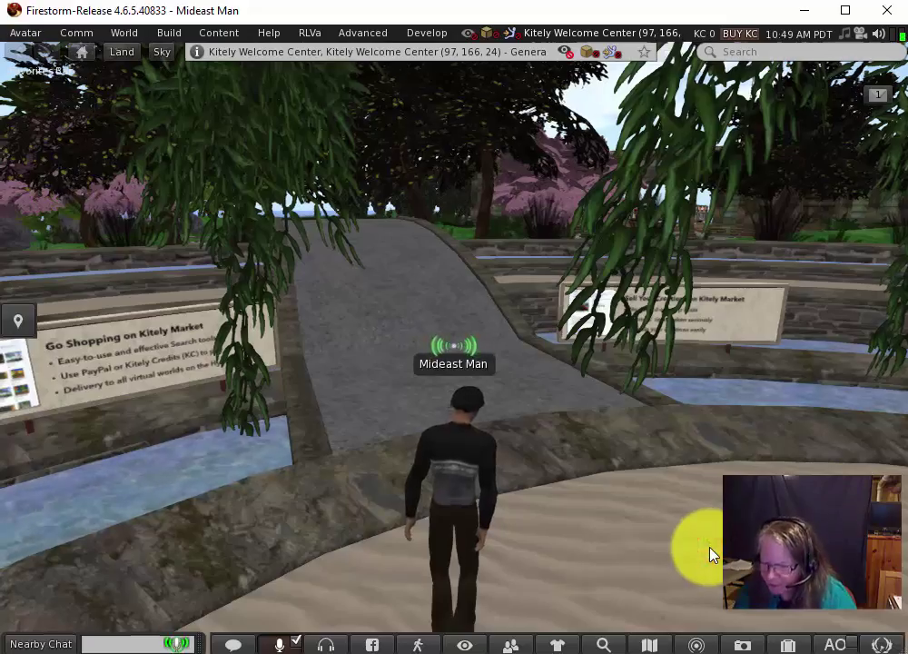
Step: Walk the avatar up the paved ramp out of the sandy arrival area, past the Kitely walls towards the round plaza
key("Up")
key("Up")
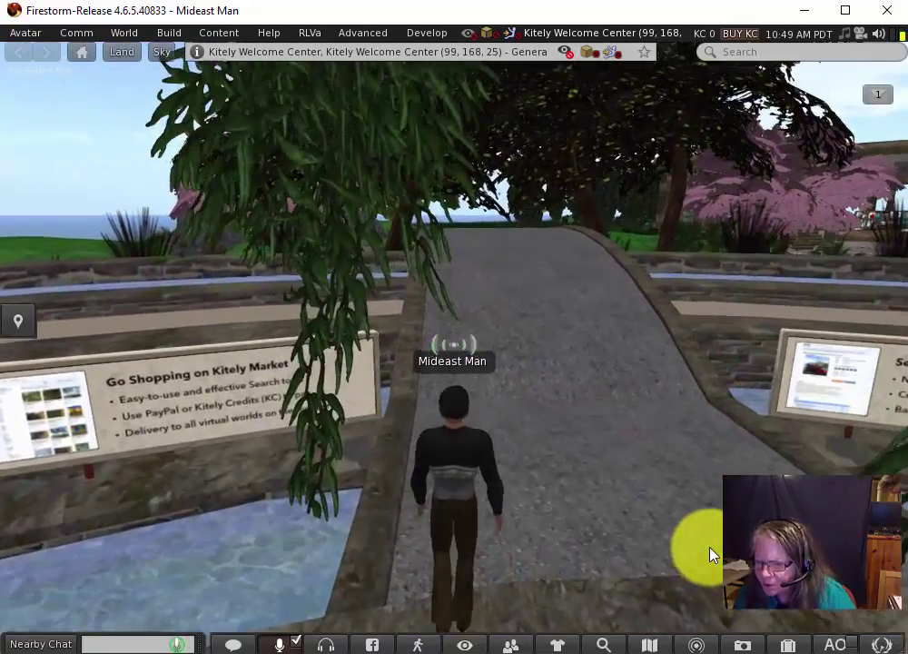
key("Up")
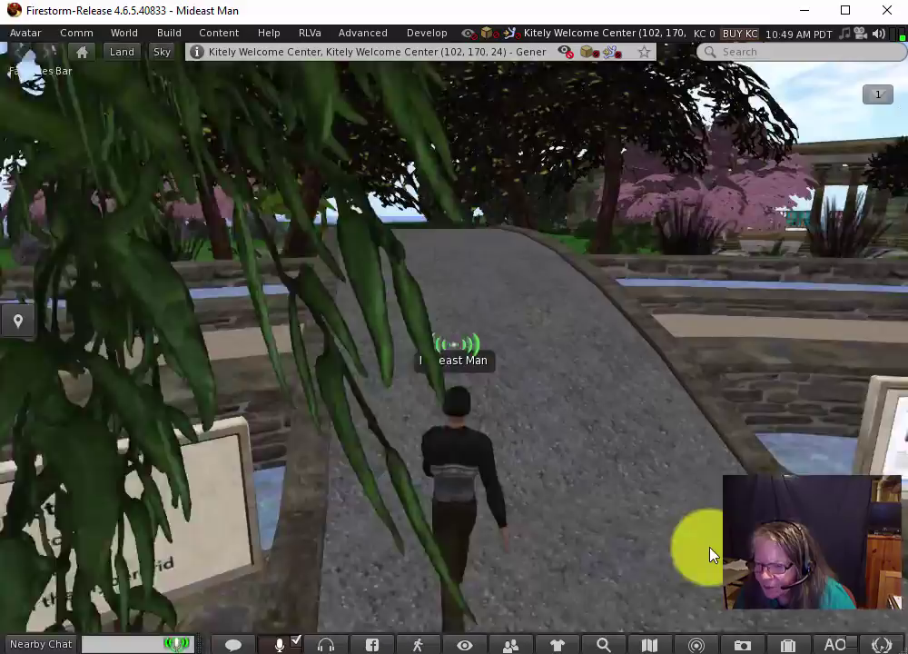
key("Up")
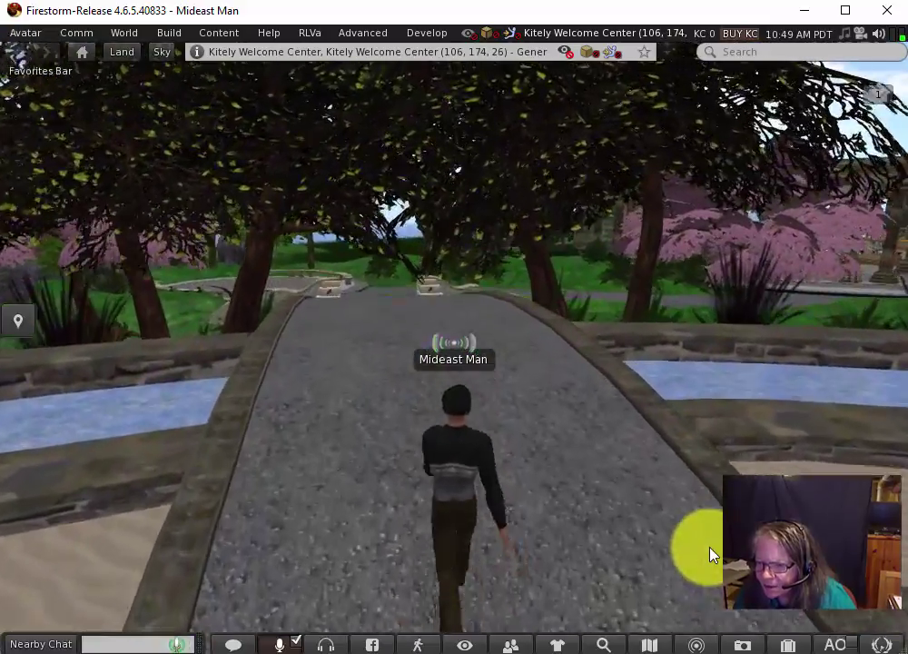
key("Up")
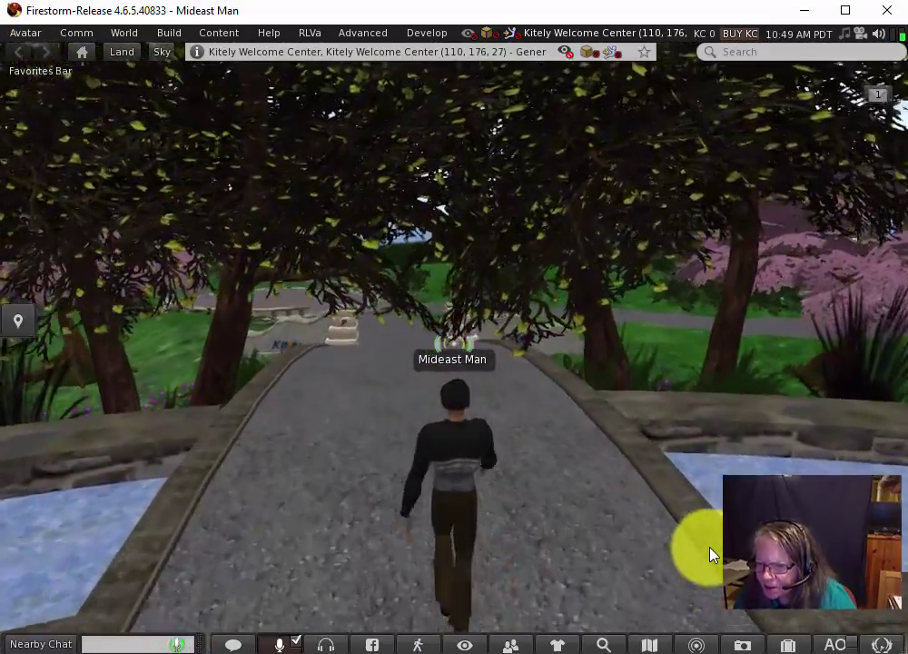
key("Up")
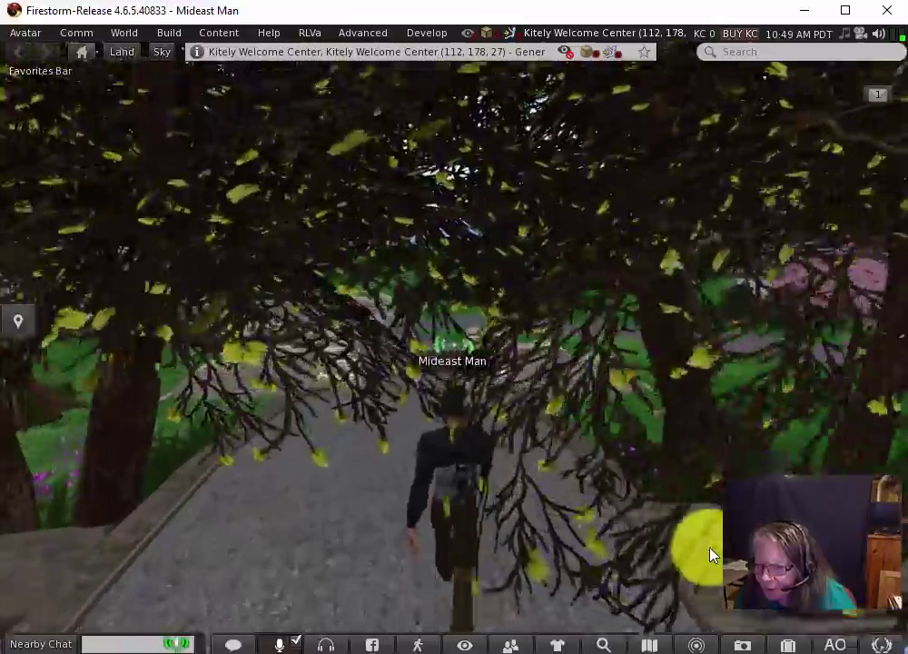
key("Up")
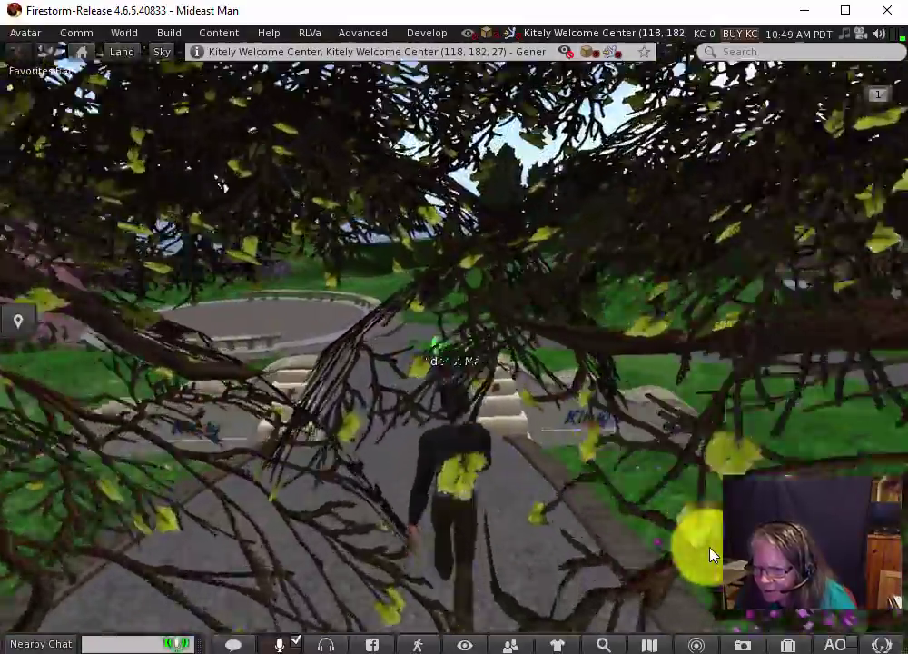
key("Up")
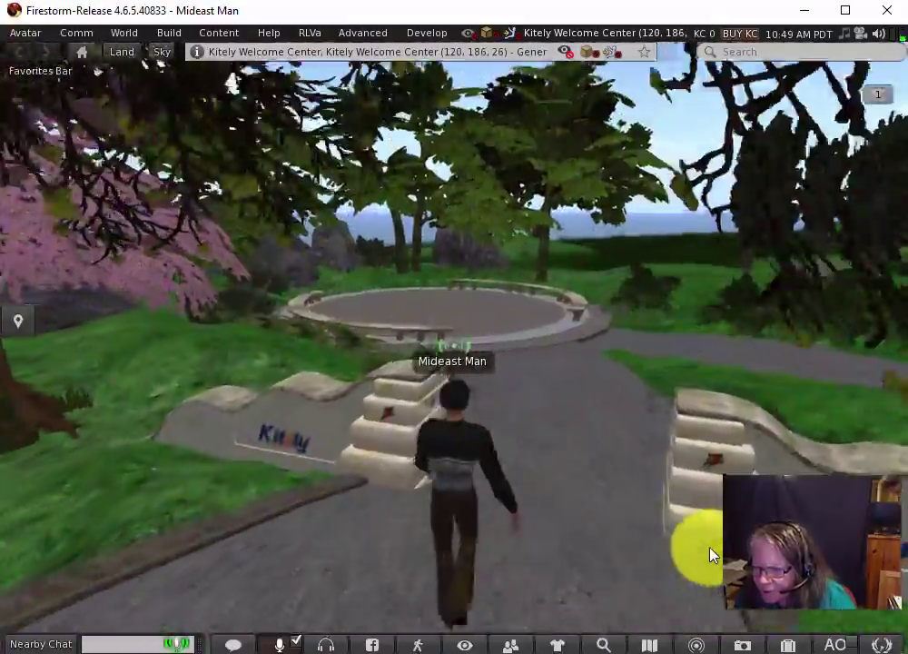
key("Right")
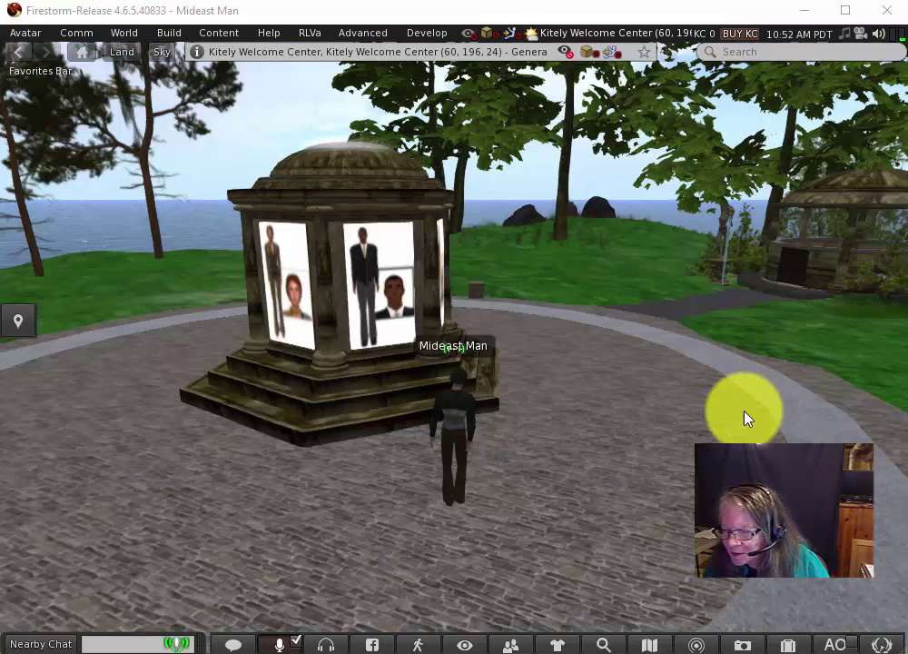
Step: Check the avatar's location in the Kitely Welcome Center on the world map, and close the map
left_click(654, 644)
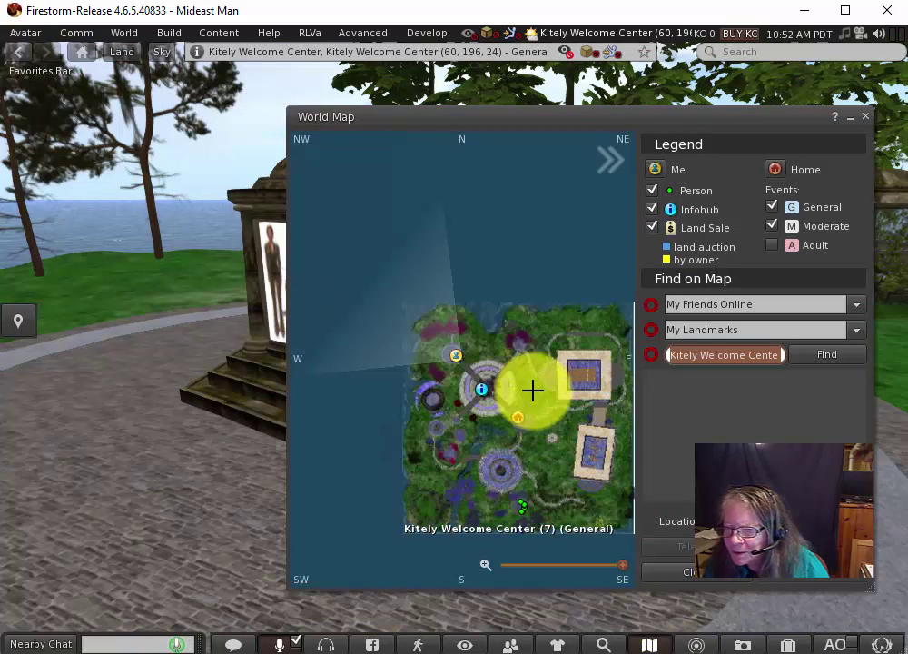
left_click_drag(510, 367, 454, 340)
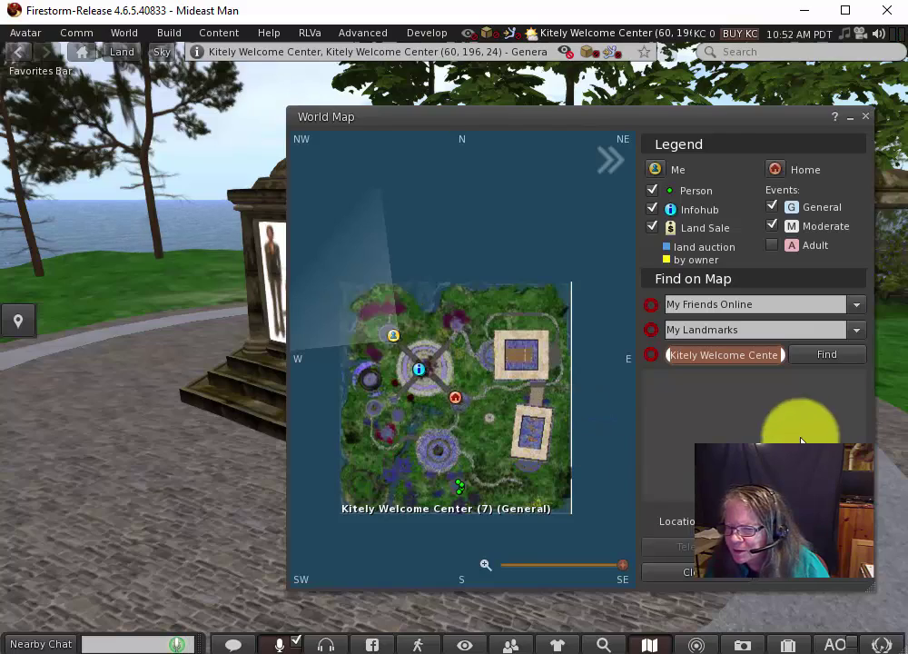
left_click(867, 116)
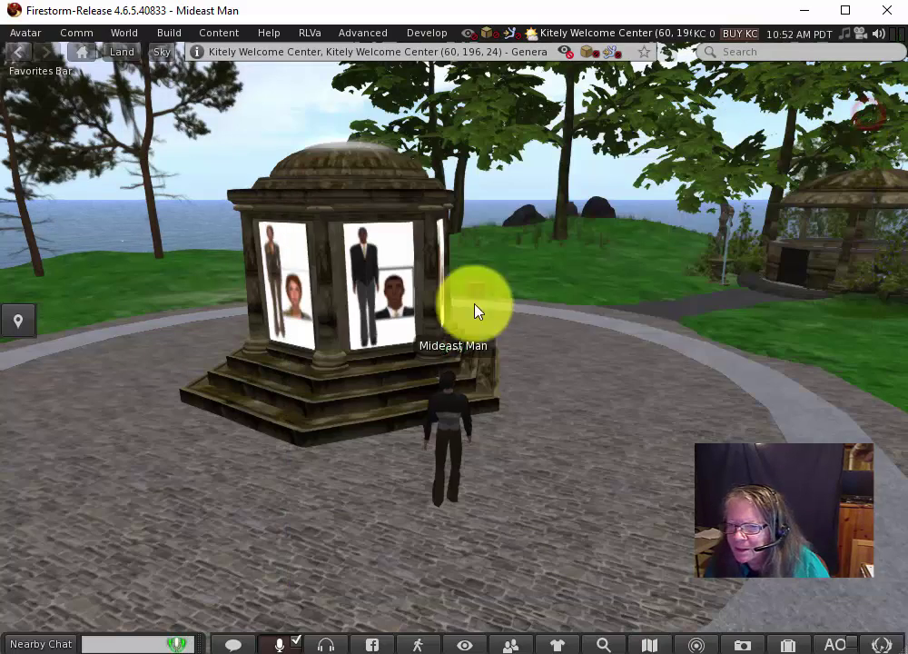
Step: Turn the avatar towards the domed avatar kiosk and zoom the camera in on the poster of the man in the black jacket
key("Up")
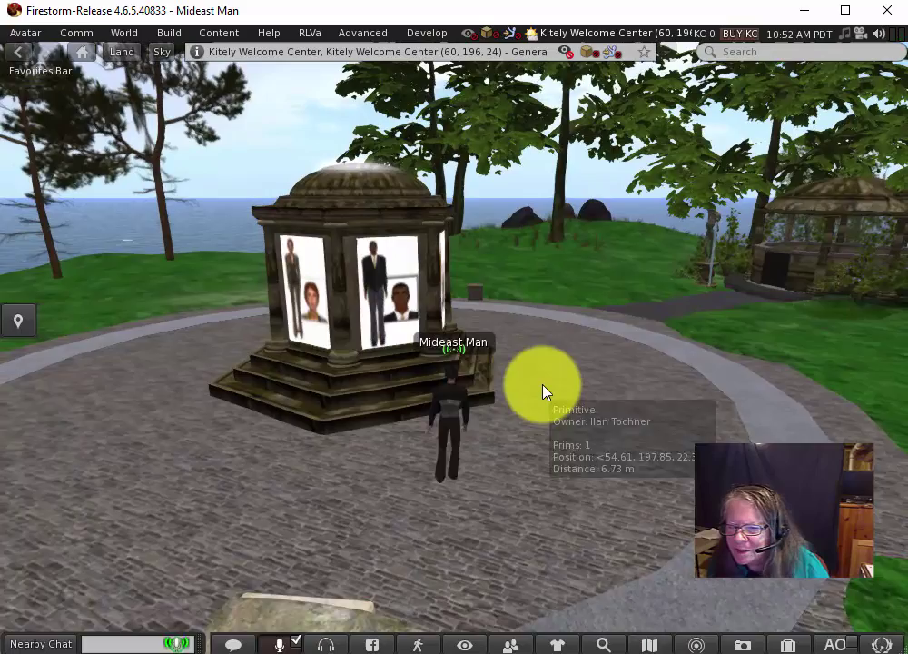
key("Up")
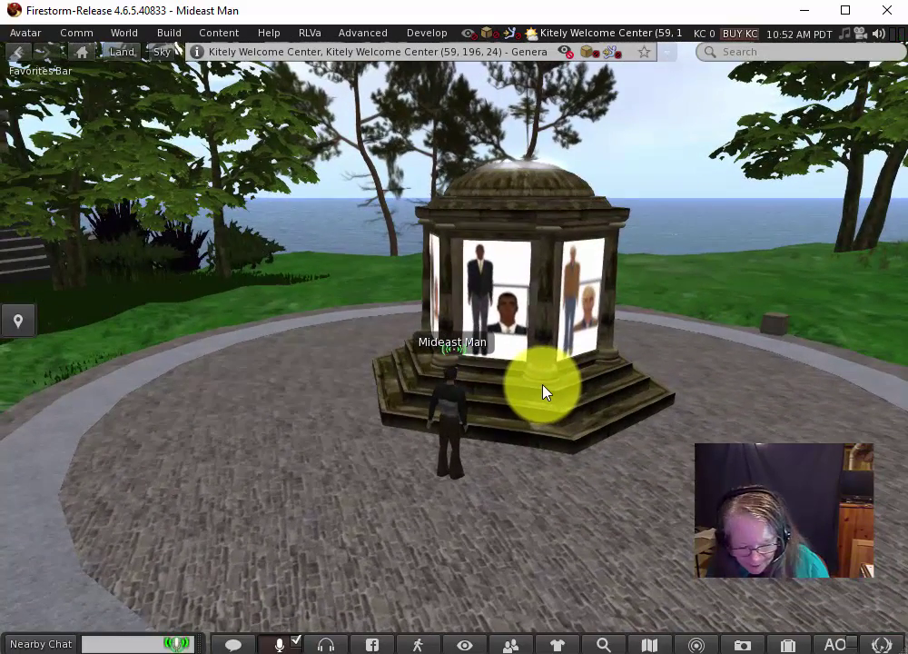
left_click(519, 316, "alt")
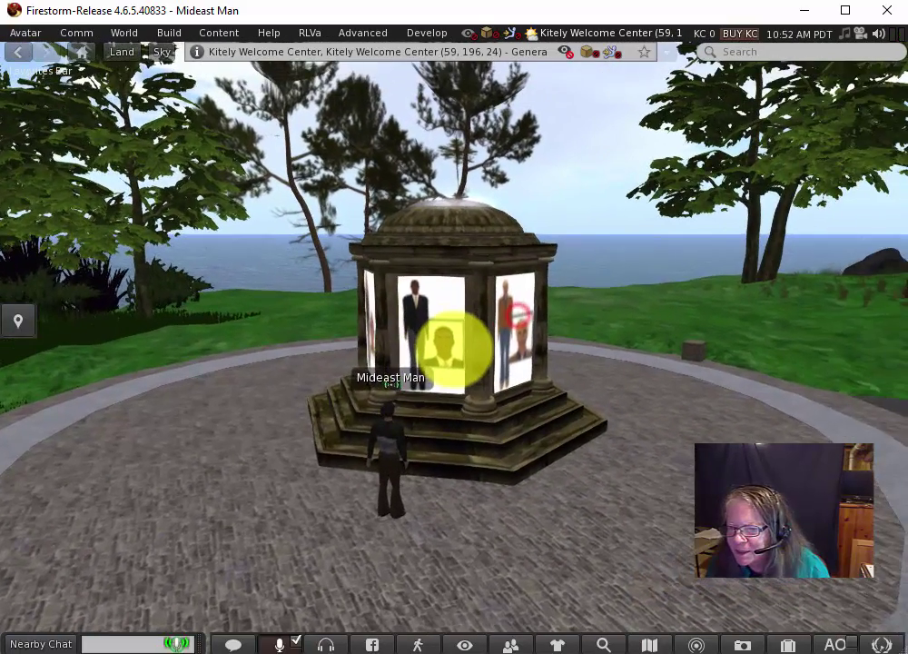
scroll(454, 349, "up", 5)
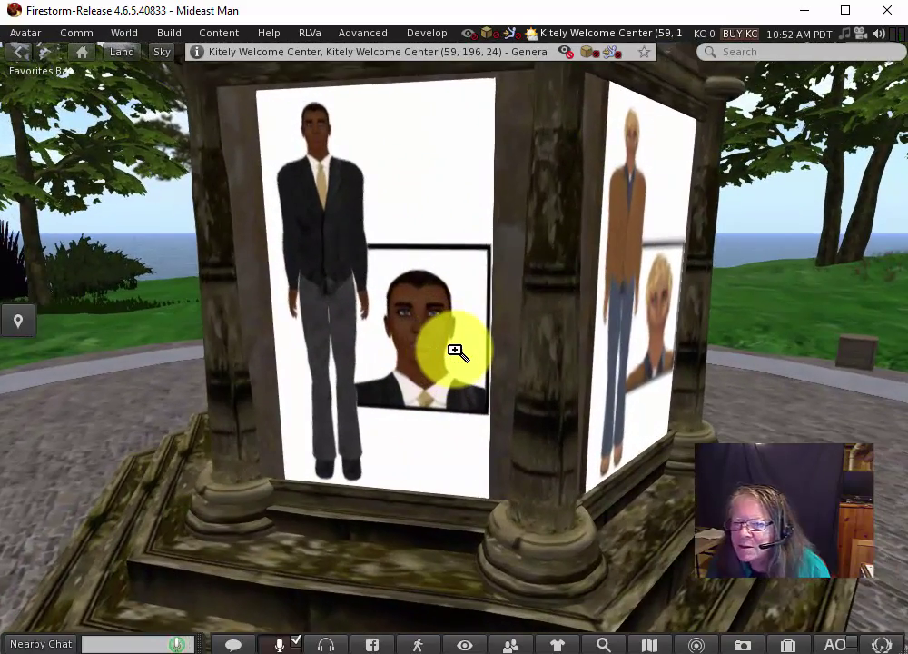
scroll(454, 350, "up", 3)
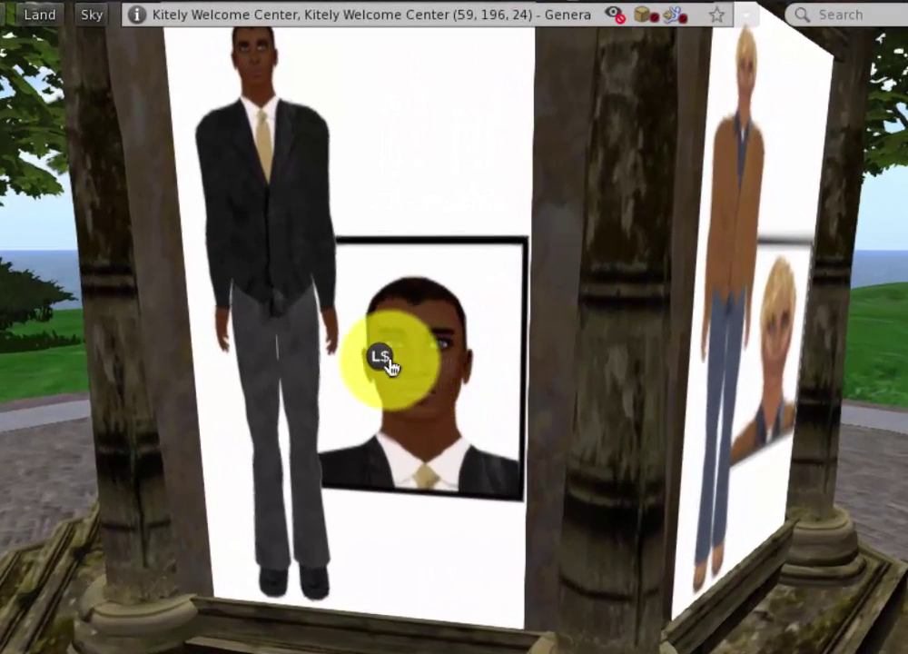
Step: Review the contents of David Avatar (G) offered by the poster and buy them for KC0
right_click(386, 363)
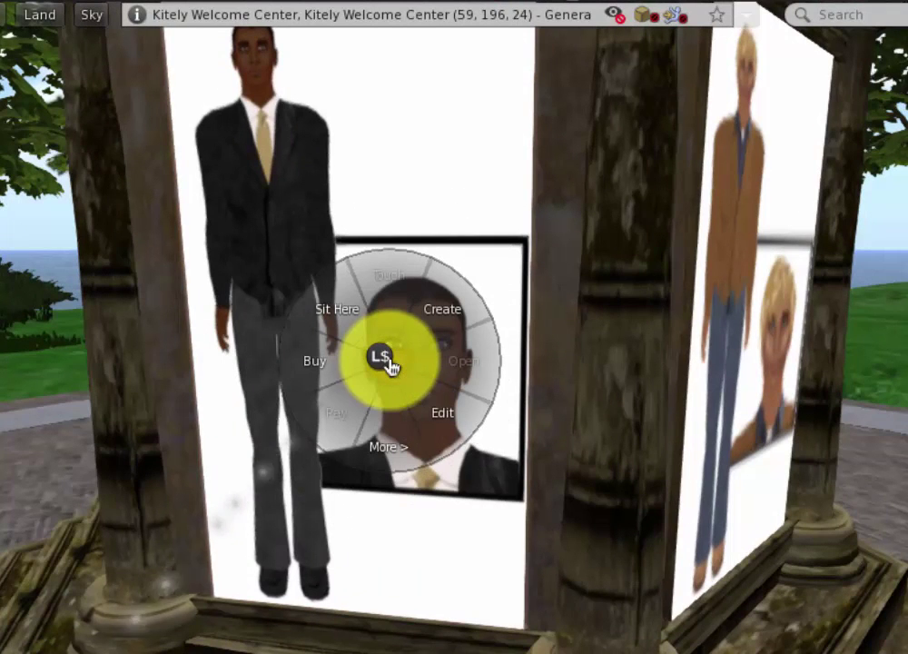
left_click(331, 361)
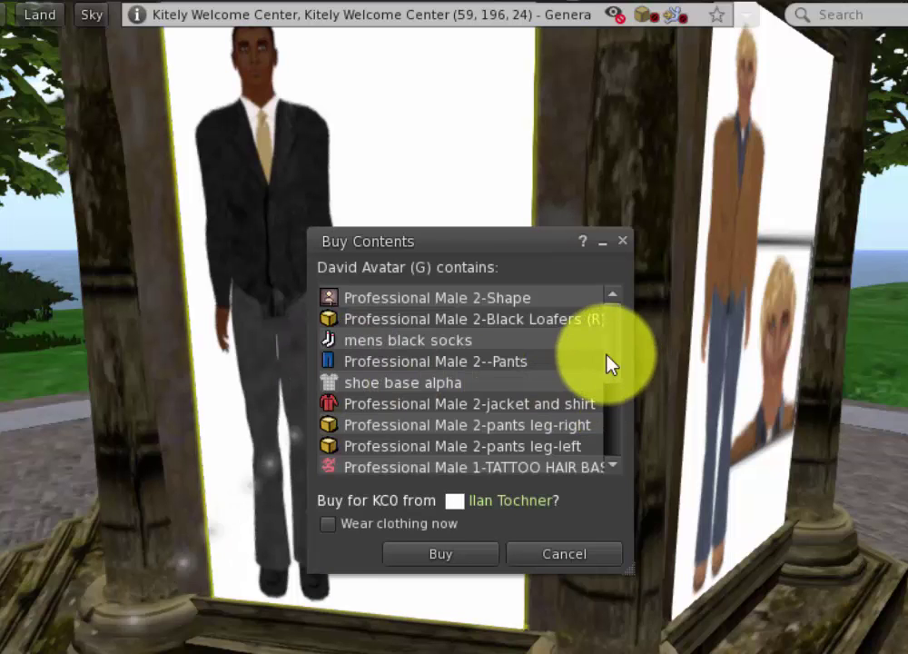
left_click(607, 372)
mouse_move(607, 365)
left_mouse_down()
mouse_move(607, 434)
mouse_move(605, 359)
left_mouse_up()
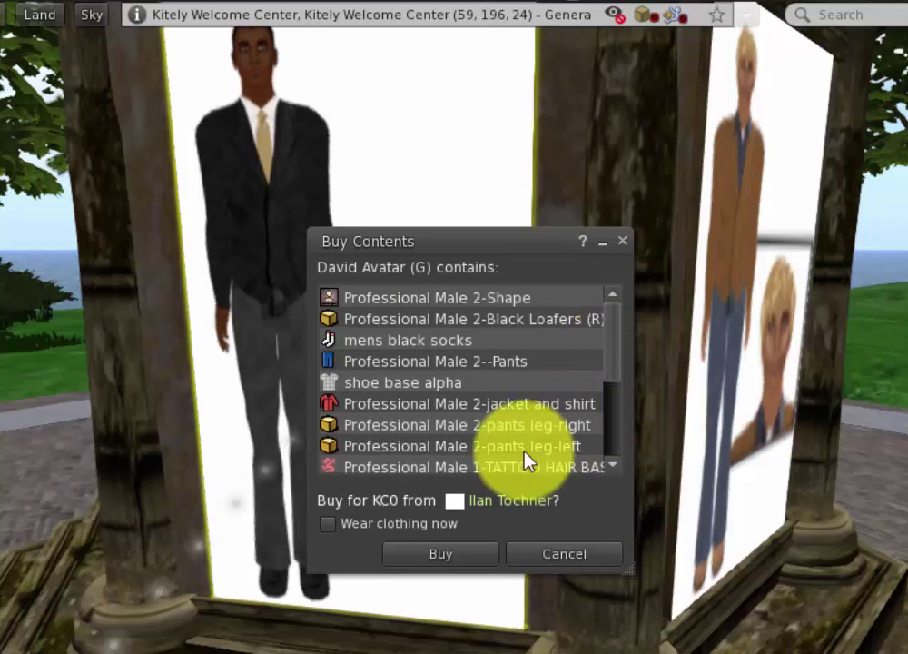
left_click(327, 525)
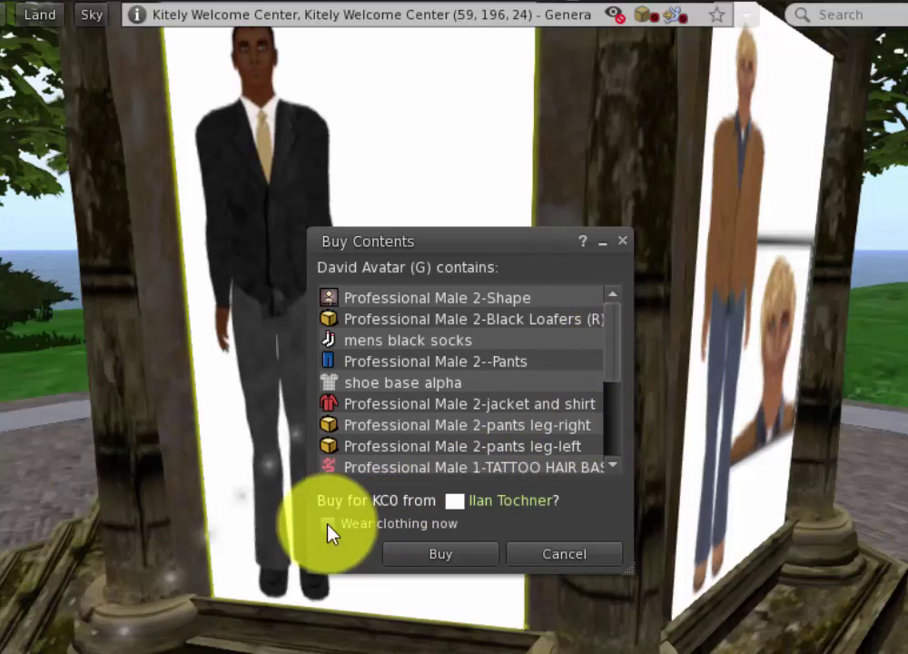
left_click(430, 554)
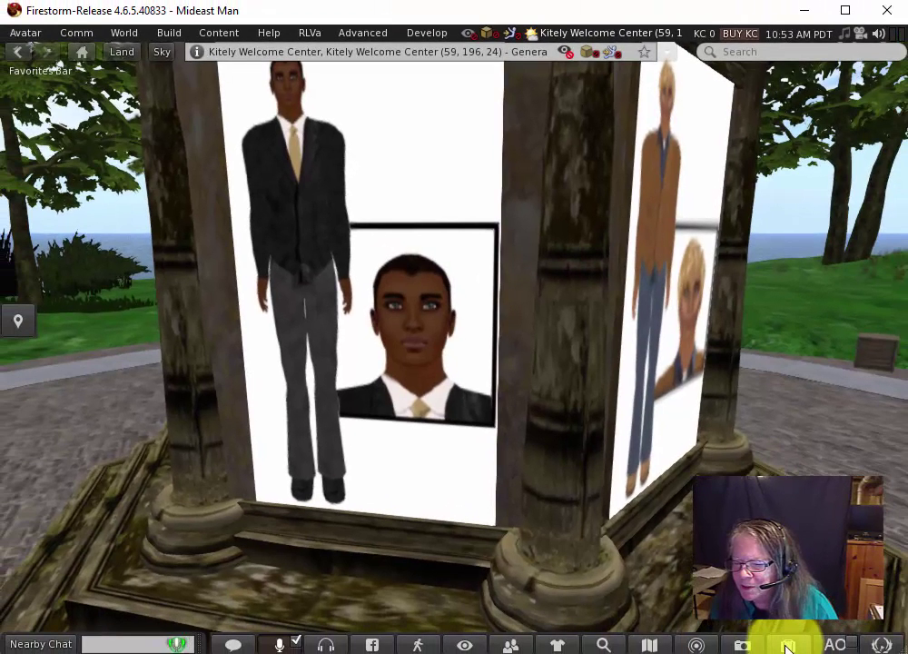
Step: Examine the David Avatar (G) folder among the recent inventory items, and close the inventory
left_click(788, 646)
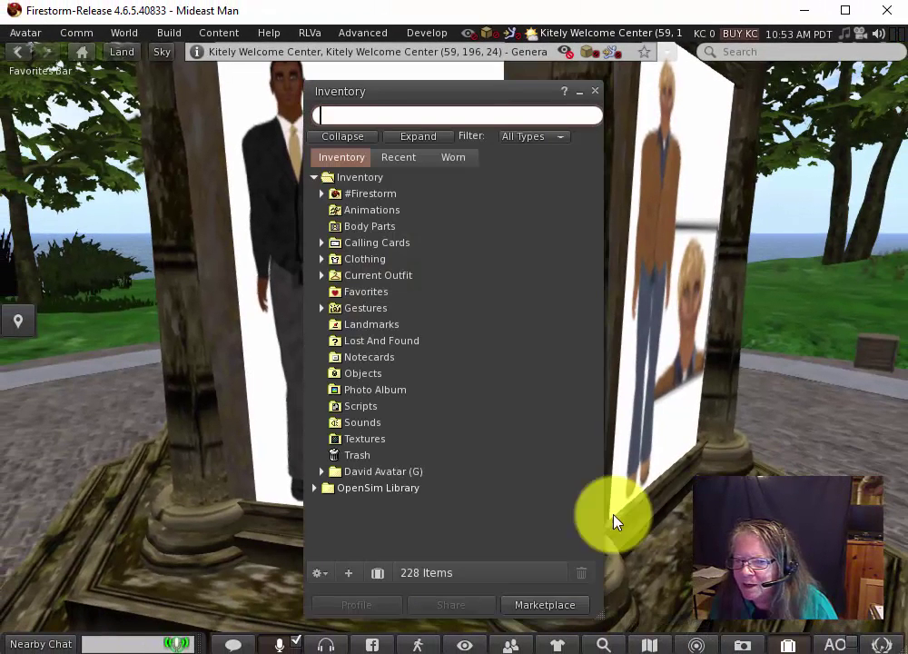
left_click(404, 159)
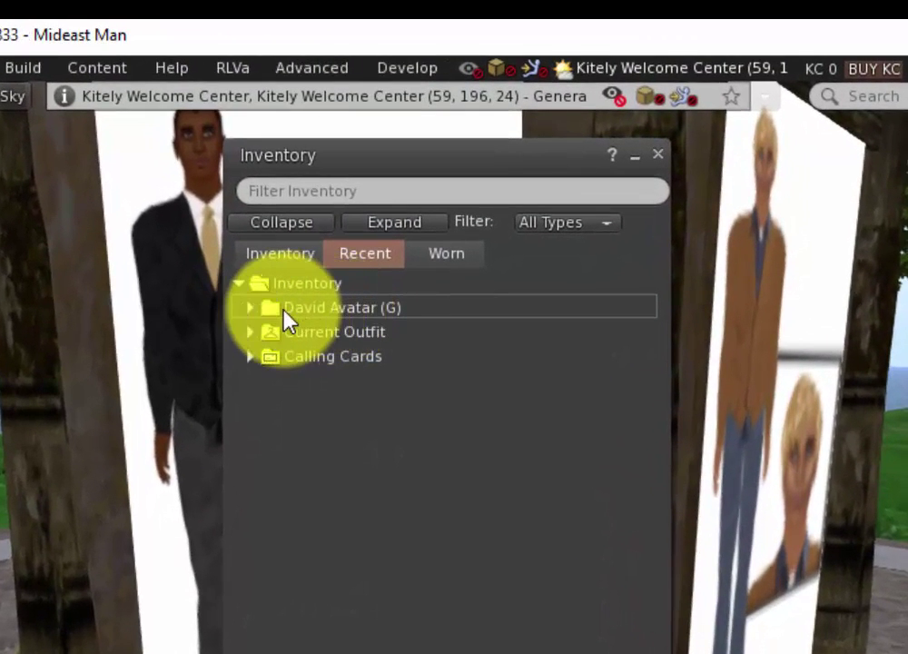
left_click(251, 308)
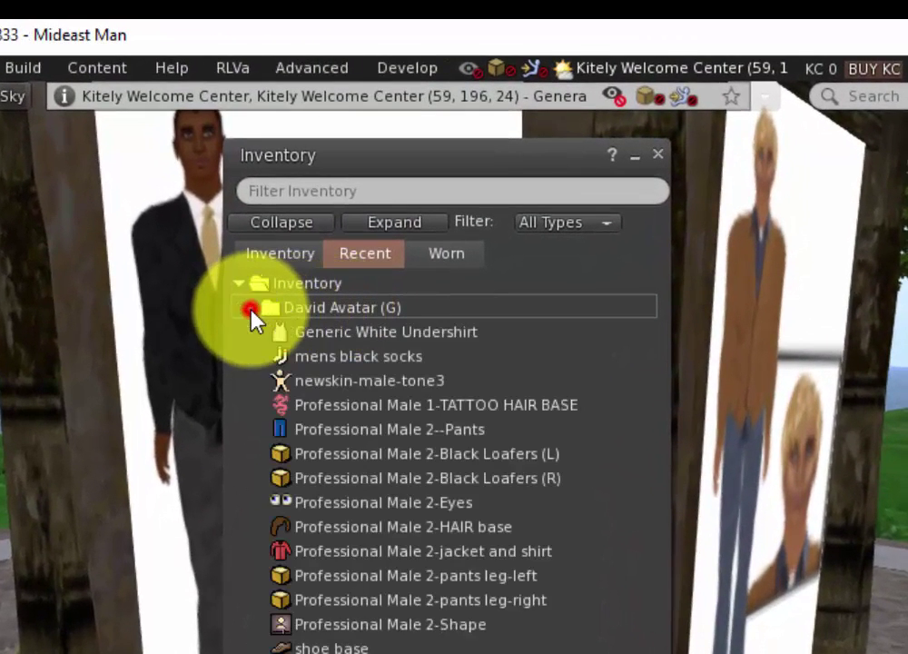
left_click(660, 154)
Step: Walk the avatar around the kiosk to the poster of the short-haired woman in the trouser suit and buy Ivy Avatar (G) for KC0
key("Left")
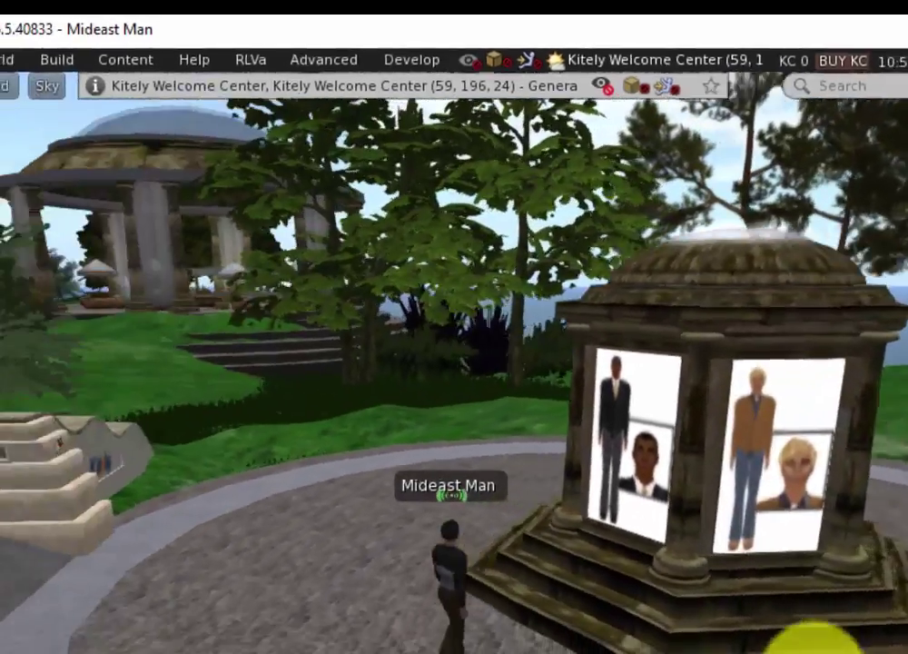
key("Up")
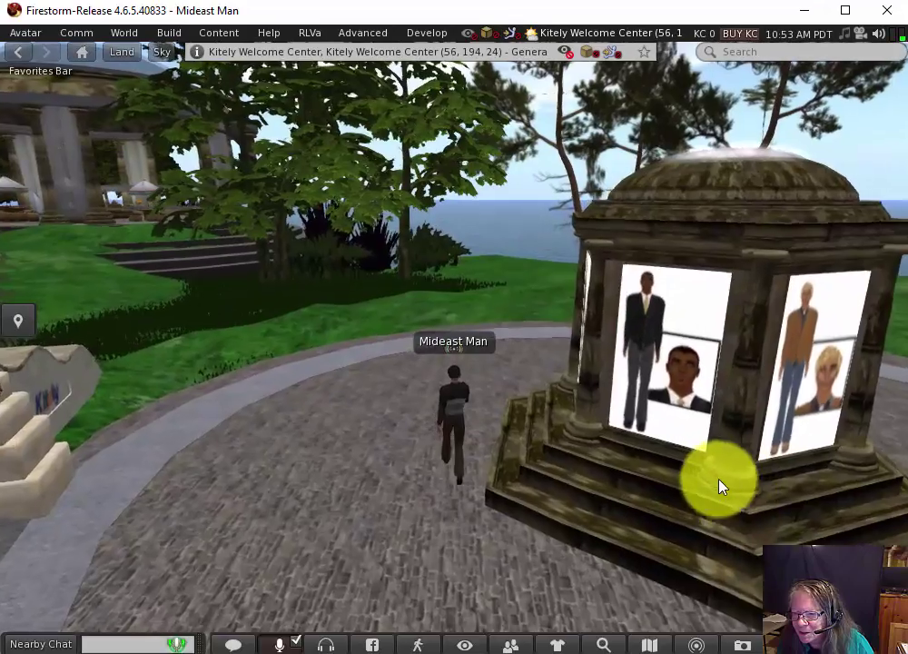
key("Right")
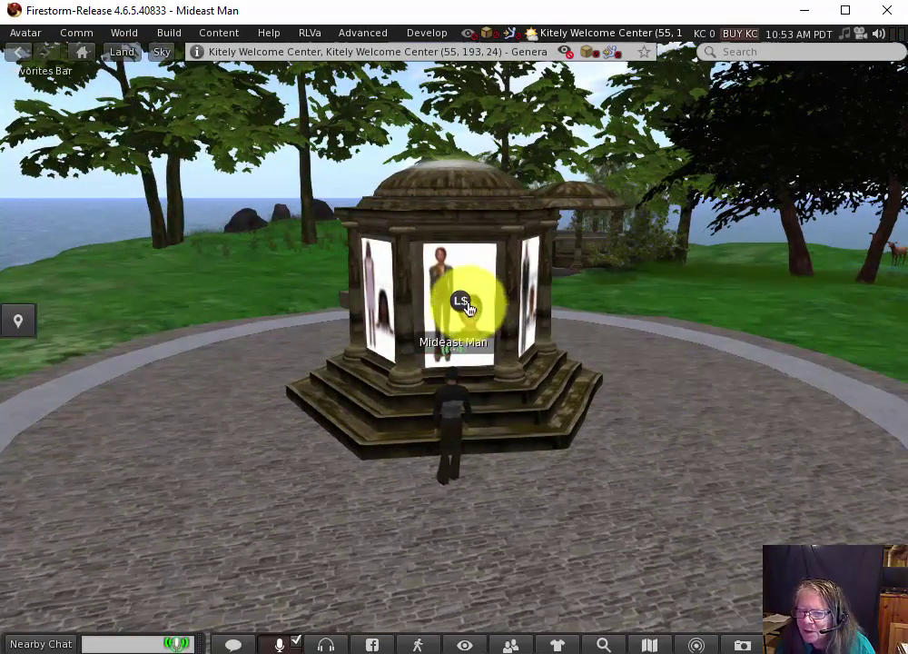
right_click(463, 307)
left_click(406, 305)
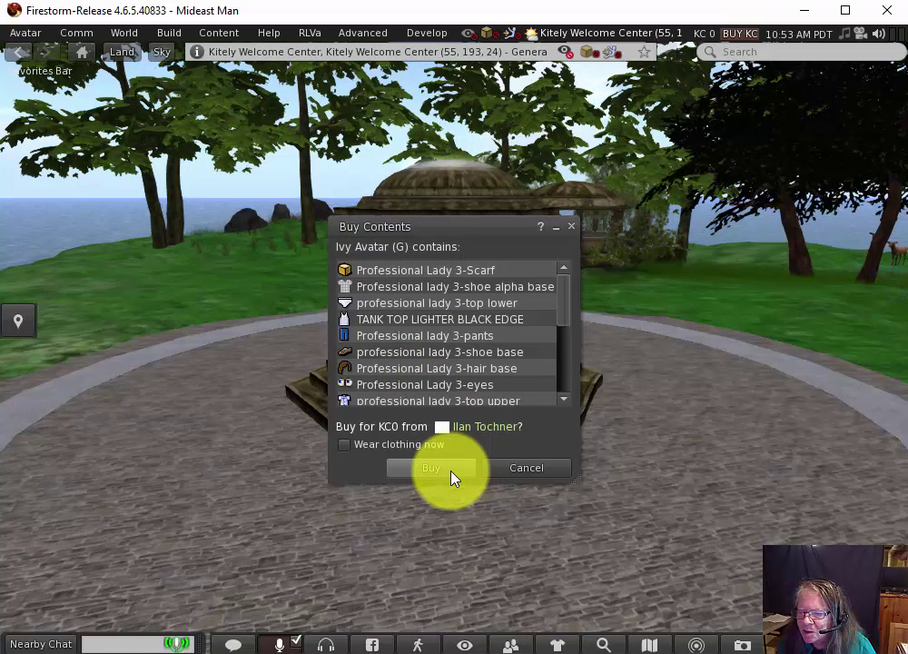
left_click(454, 478)
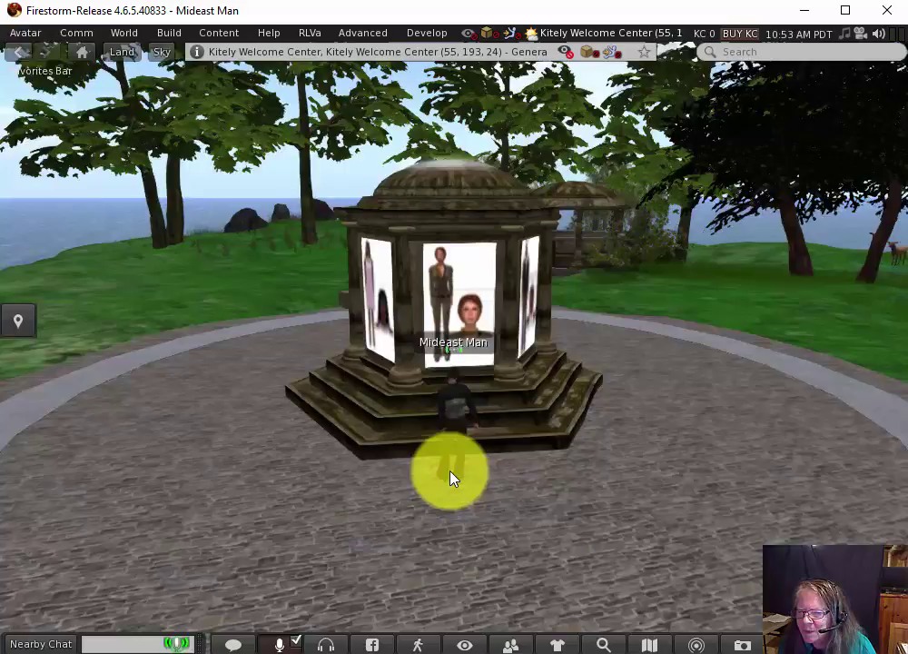
Step: Move the avatar on to the kiosk poster of the woman in the pale dress and buy Sara Avatar (G) for KC0
key("Left")
key("Left")
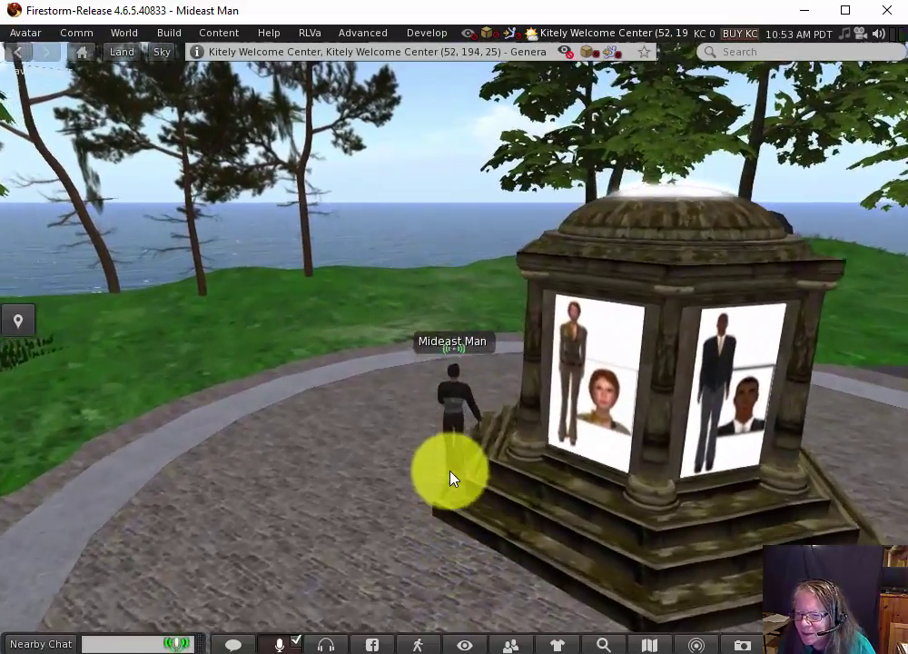
key("Right")
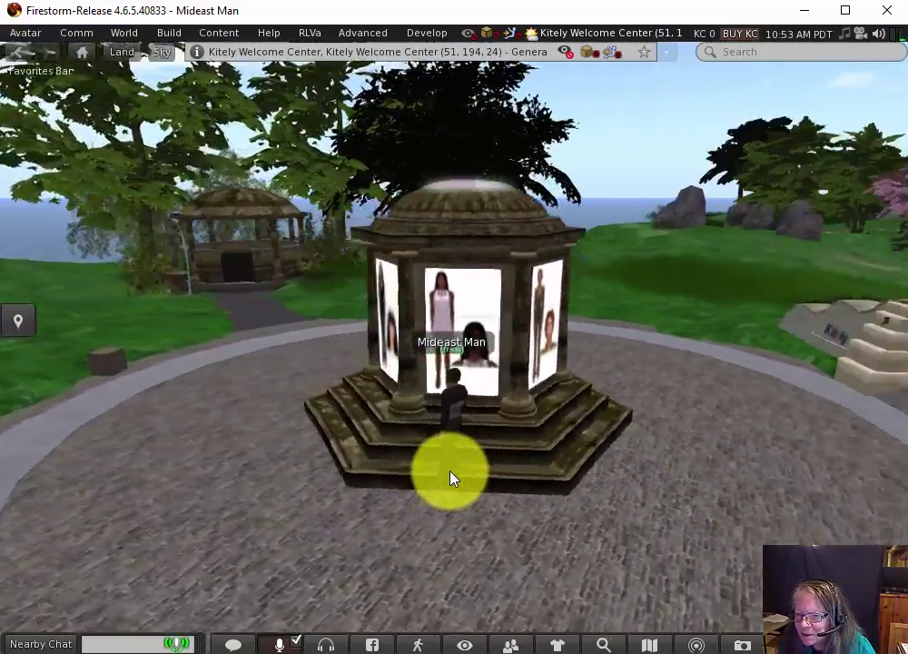
right_click(415, 329)
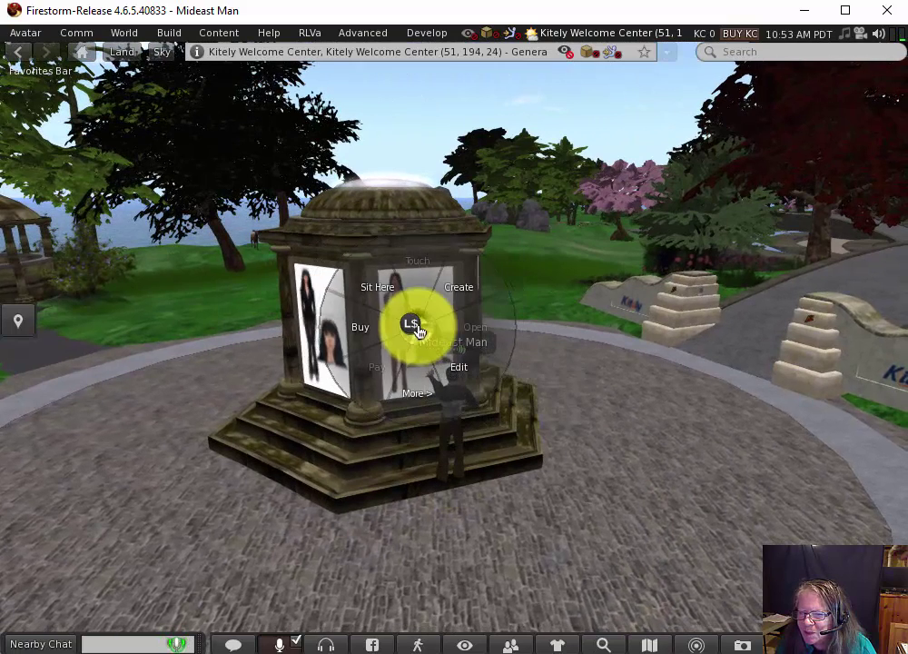
left_click(354, 338)
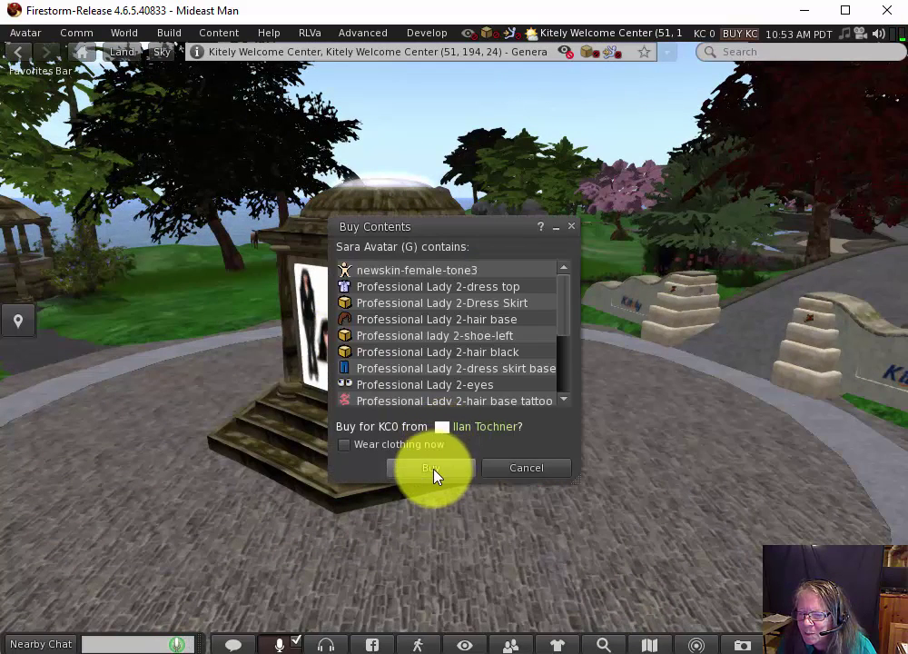
left_click(432, 473)
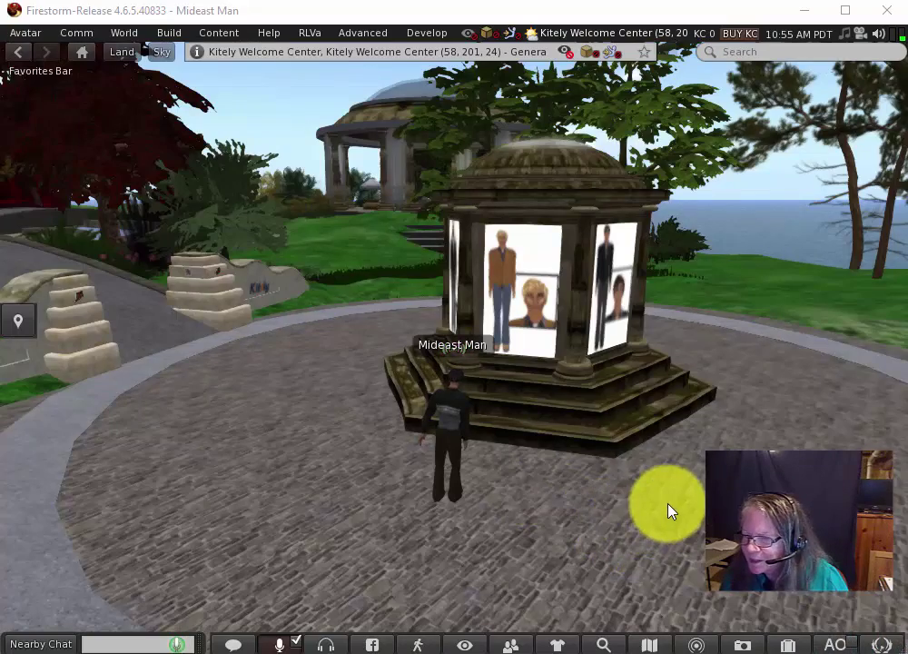
Step: Find the region Marian Island on the world map and teleport the avatar there
key("Up")
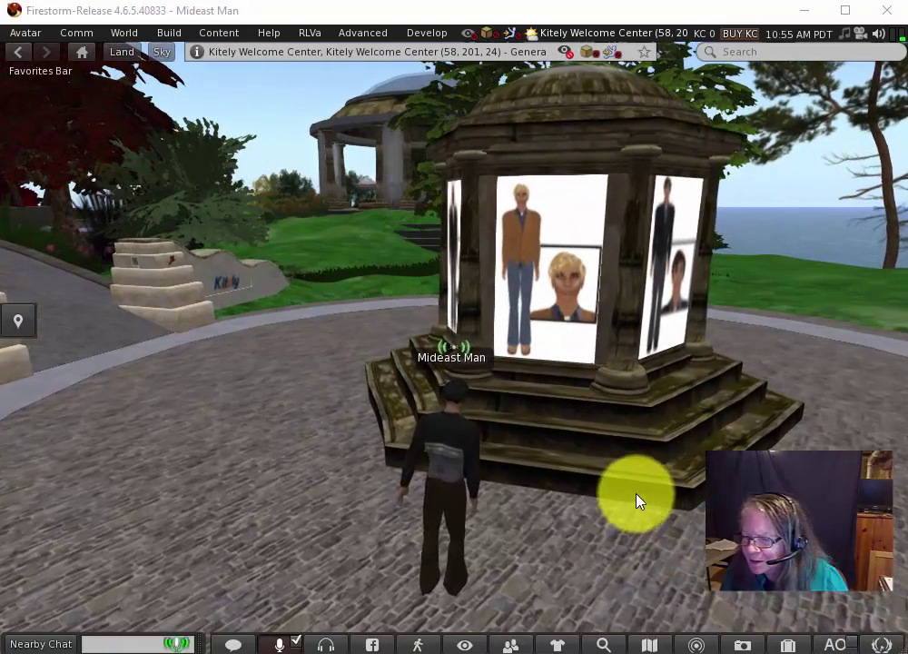
left_click(646, 644)
left_click_drag(551, 442, 454, 345)
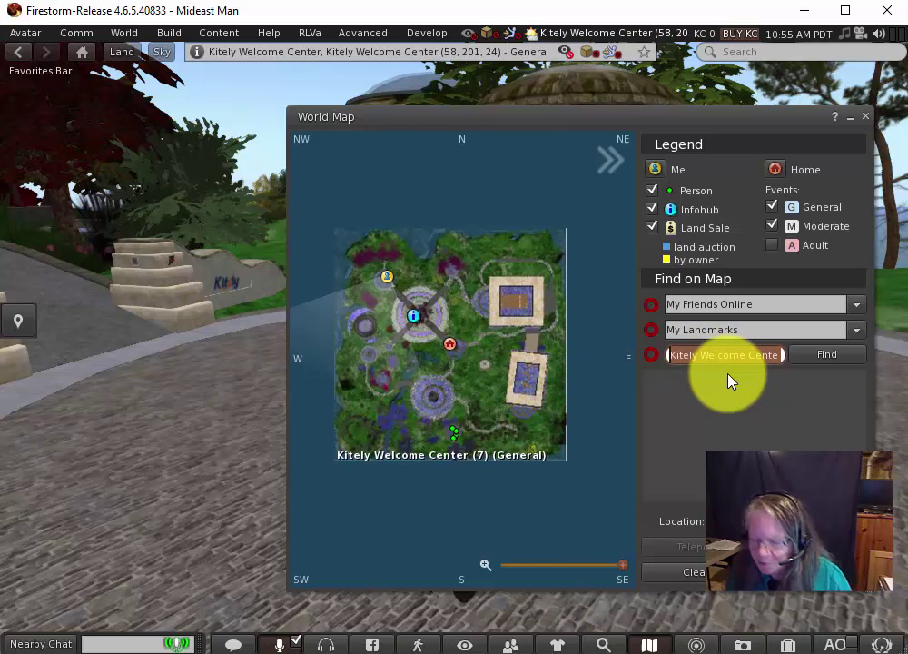
type("Marian")
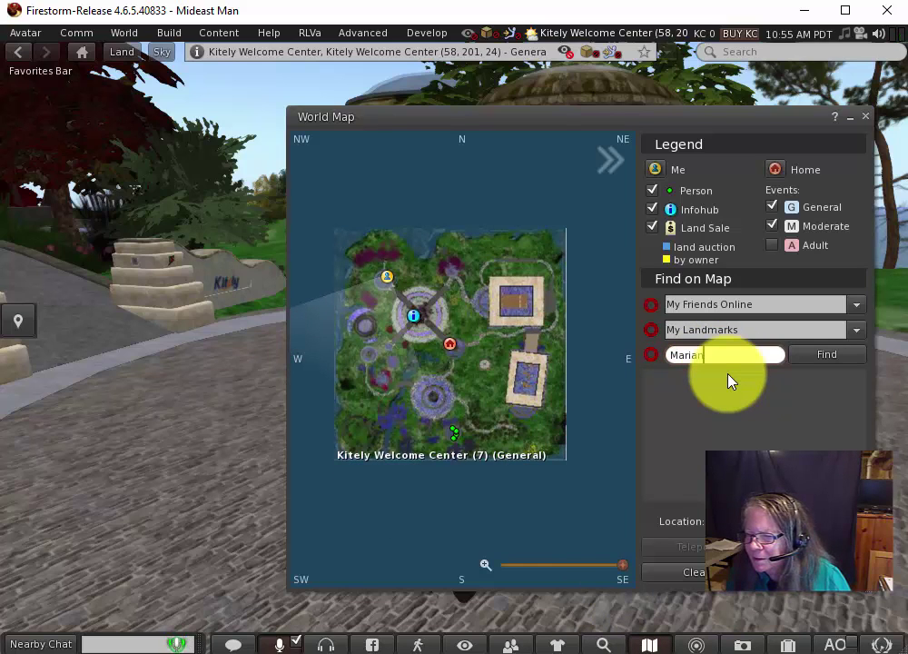
type(" Isla")
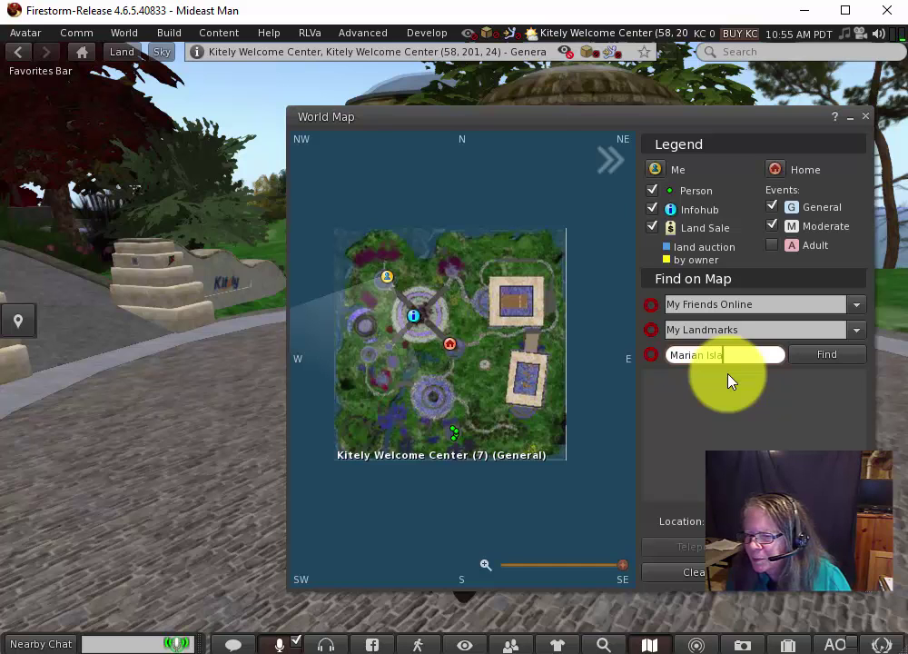
type("nd")
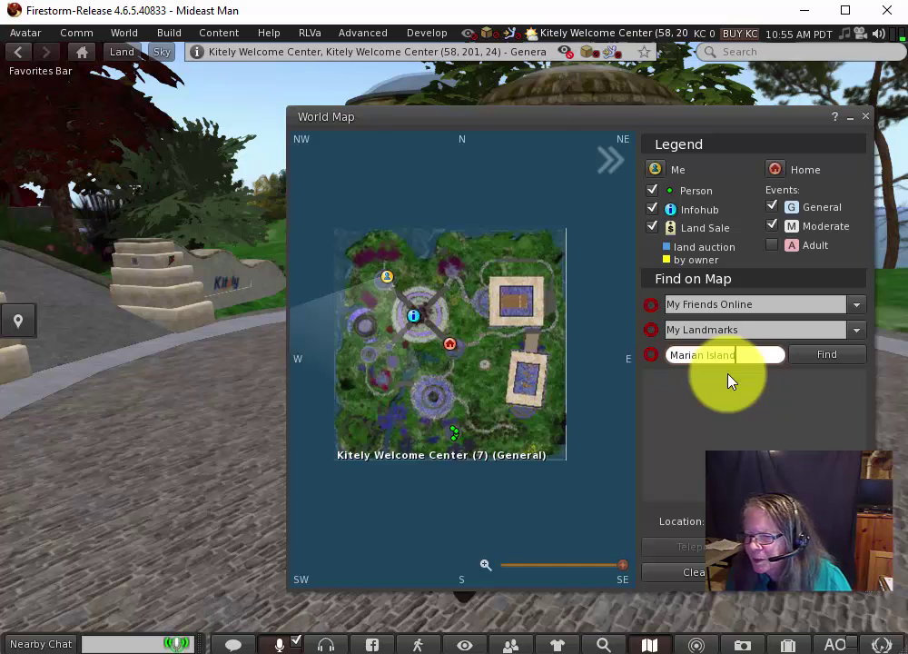
left_click(836, 361)
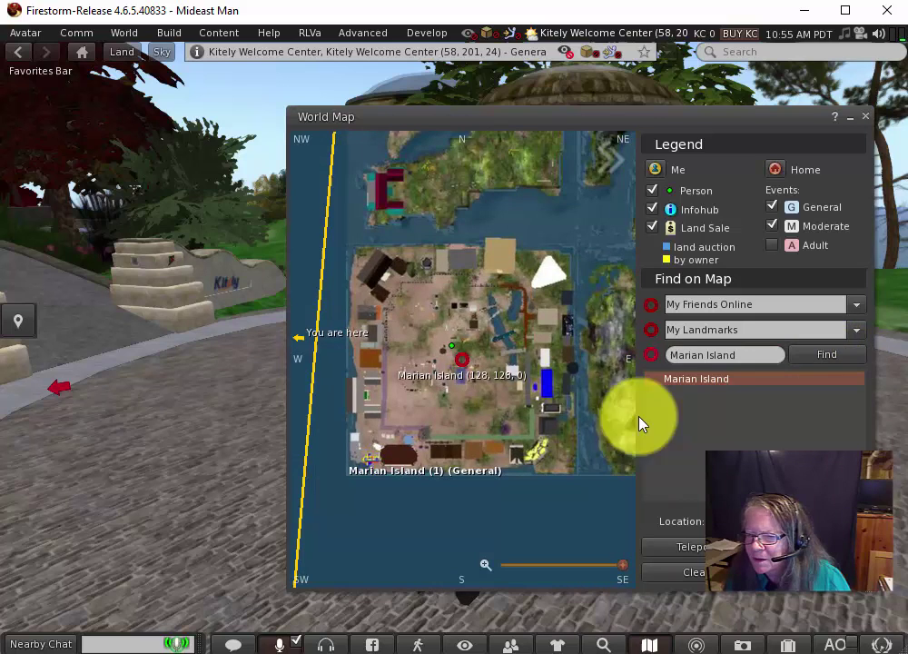
left_click_drag(450, 345, 497, 481)
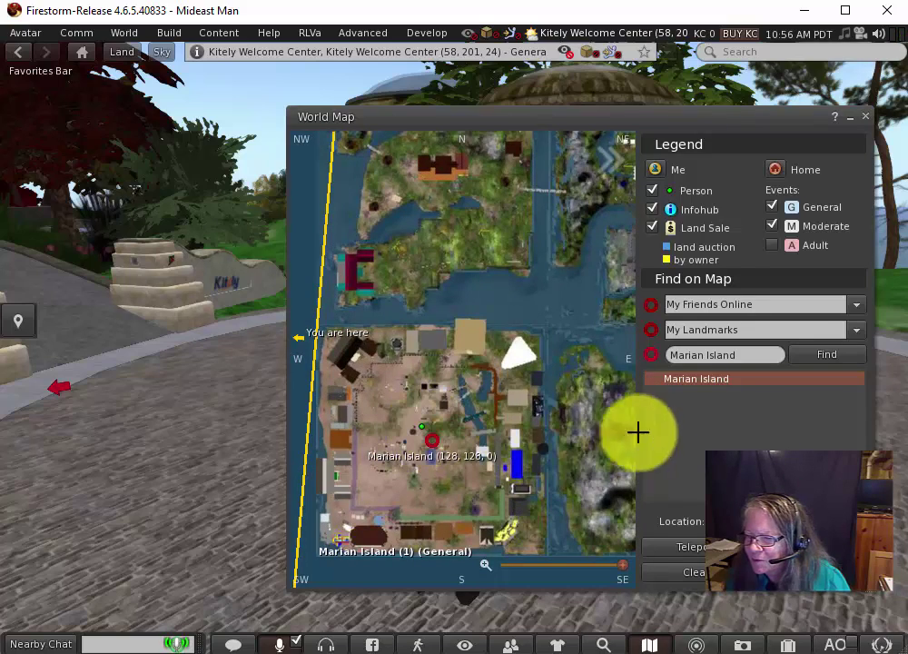
left_click(696, 548)
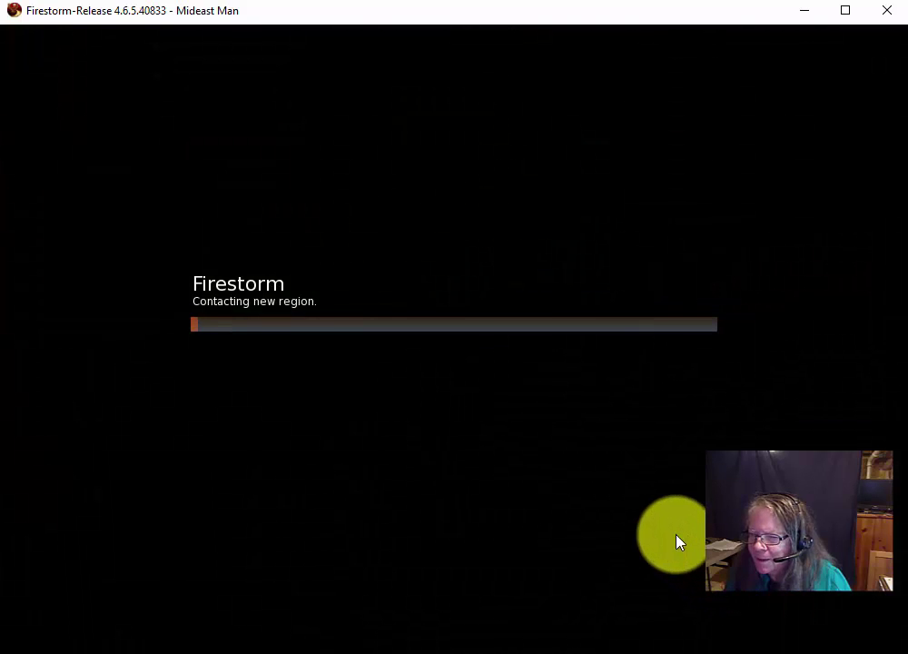